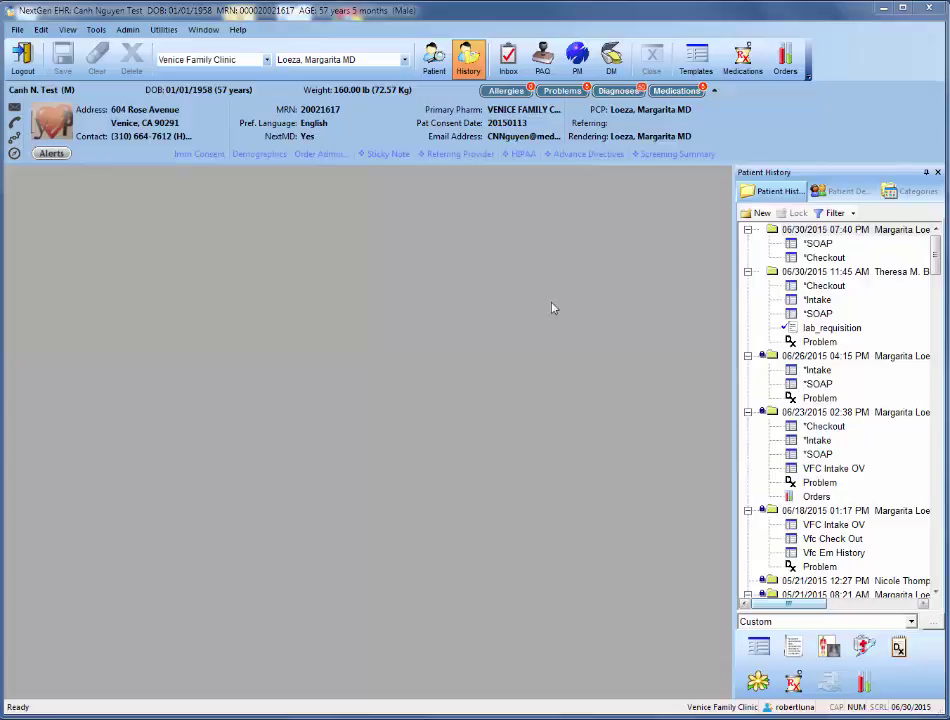
Dismiss the patient search and open the 06/30/2015 07:40 PM Checkout note
{"action": "left_click", "coordinate": [434, 68]}
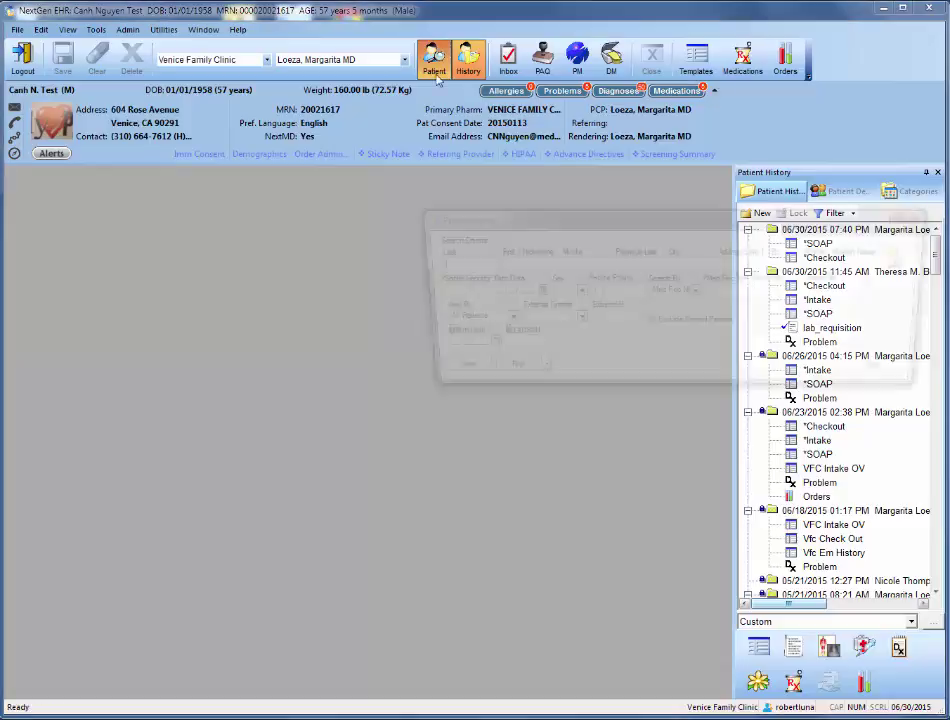
{"action": "left_click_drag", "start_coordinate": [472, 224], "coordinate": [305, 223]}
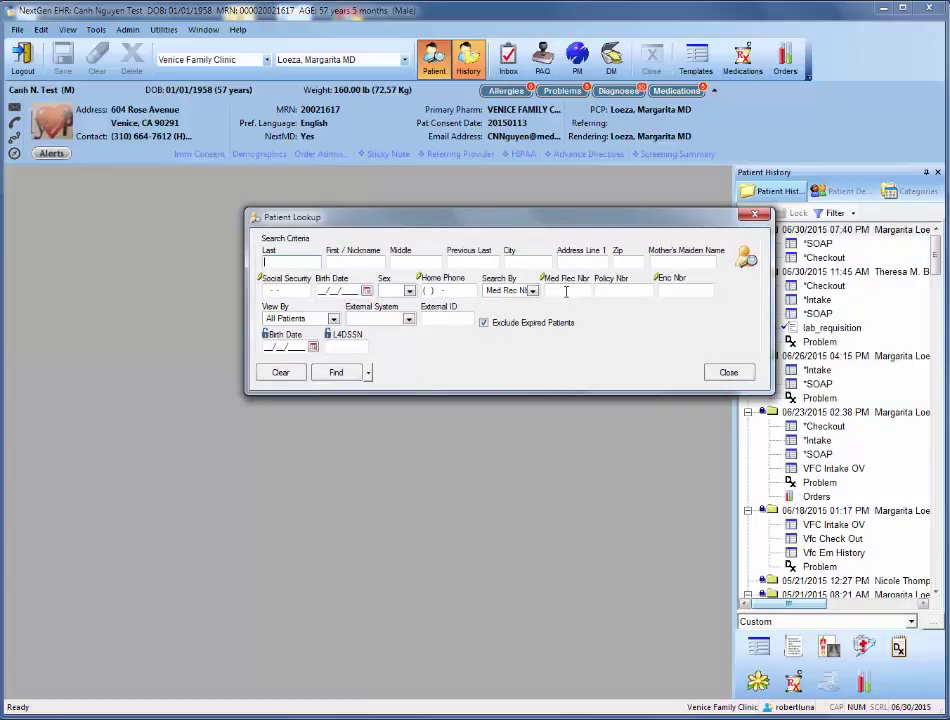
{"action": "left_click", "coordinate": [738, 375]}
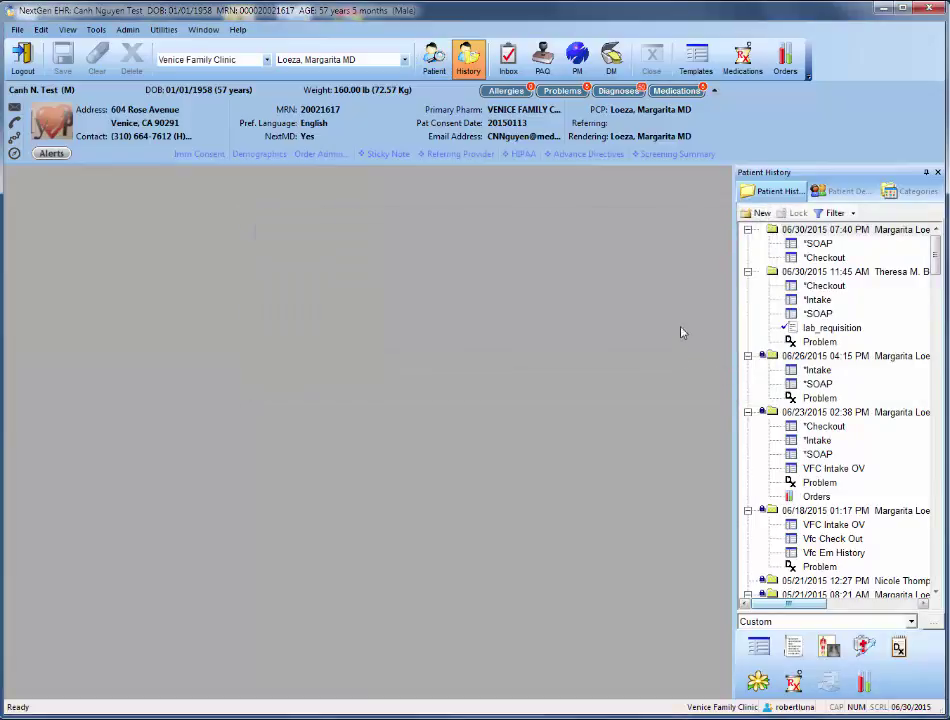
{"action": "left_click", "coordinate": [822, 257]}
{"action": "double_click", "coordinate": [822, 257]}
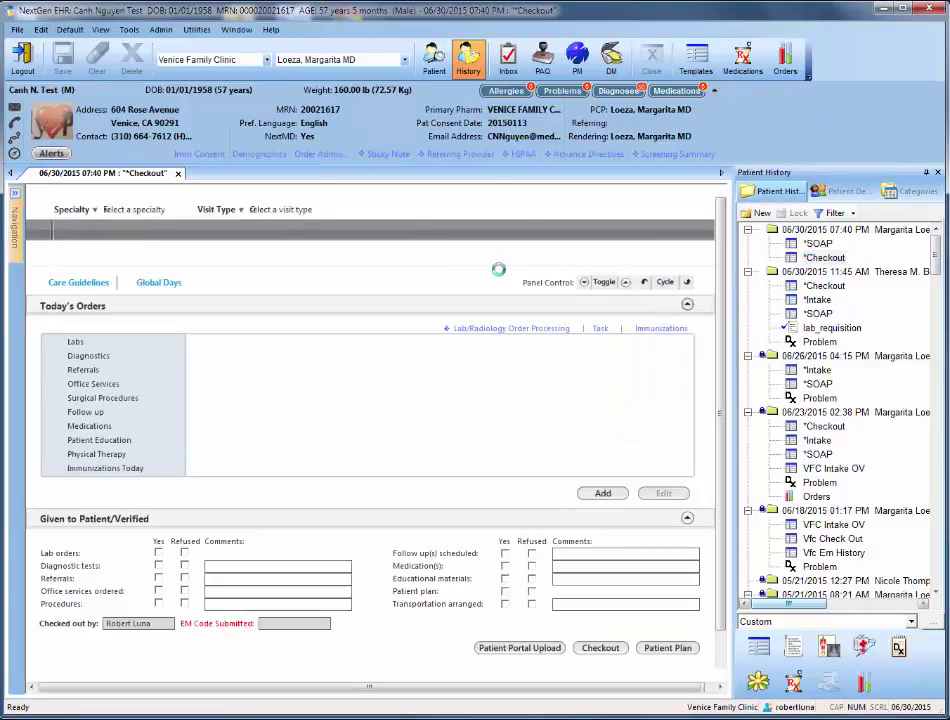
Start lab order processing and set the vendor to QuestDiag
{"action": "left_click", "coordinate": [505, 329]}
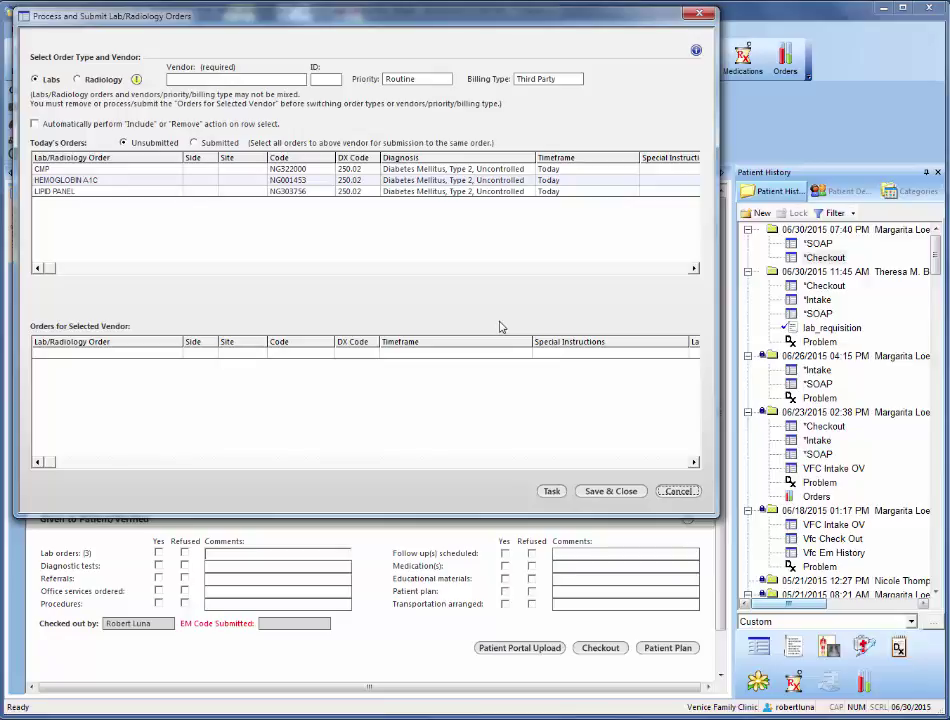
{"action": "left_click", "coordinate": [240, 79]}
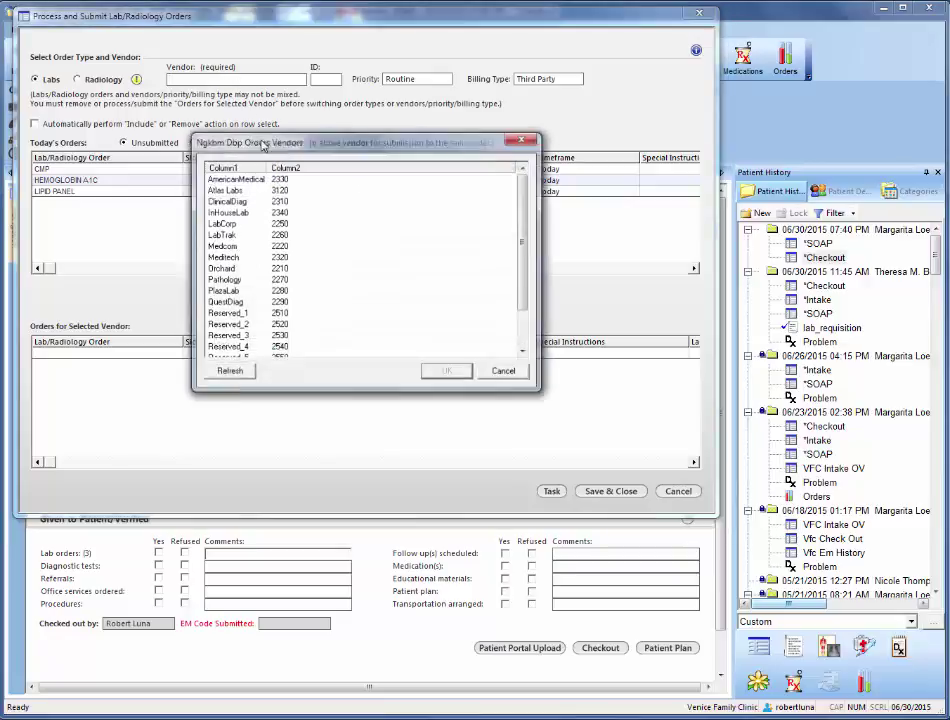
{"action": "left_click", "coordinate": [226, 301]}
{"action": "left_click", "coordinate": [446, 370]}
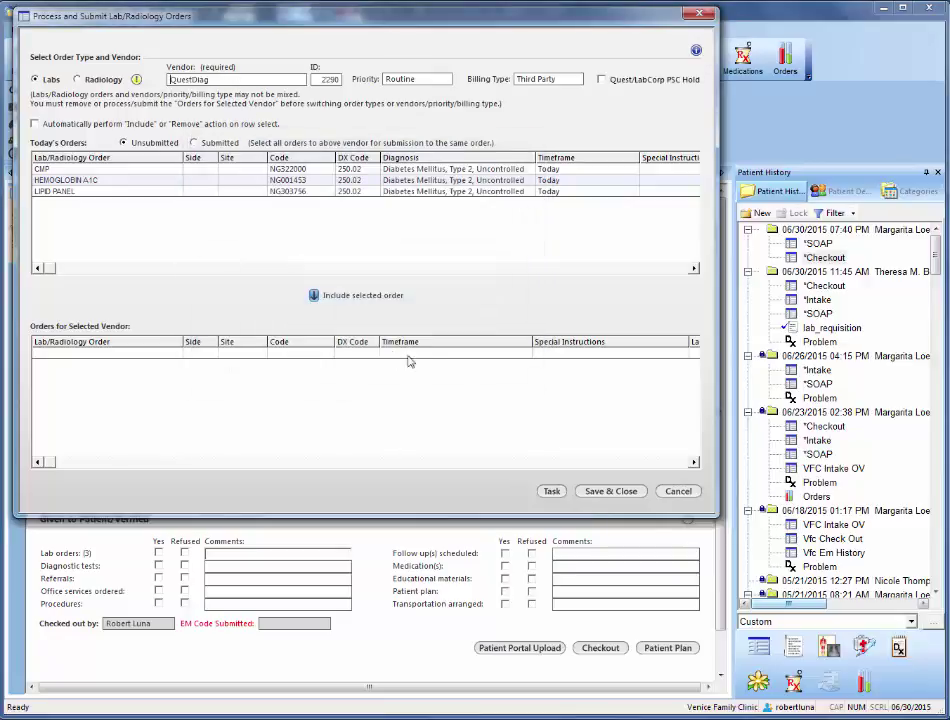
Include CMP, HEMOGLOBIN A1C and LIPID PANEL, save to module only, and submit
{"action": "left_click", "coordinate": [254, 178]}
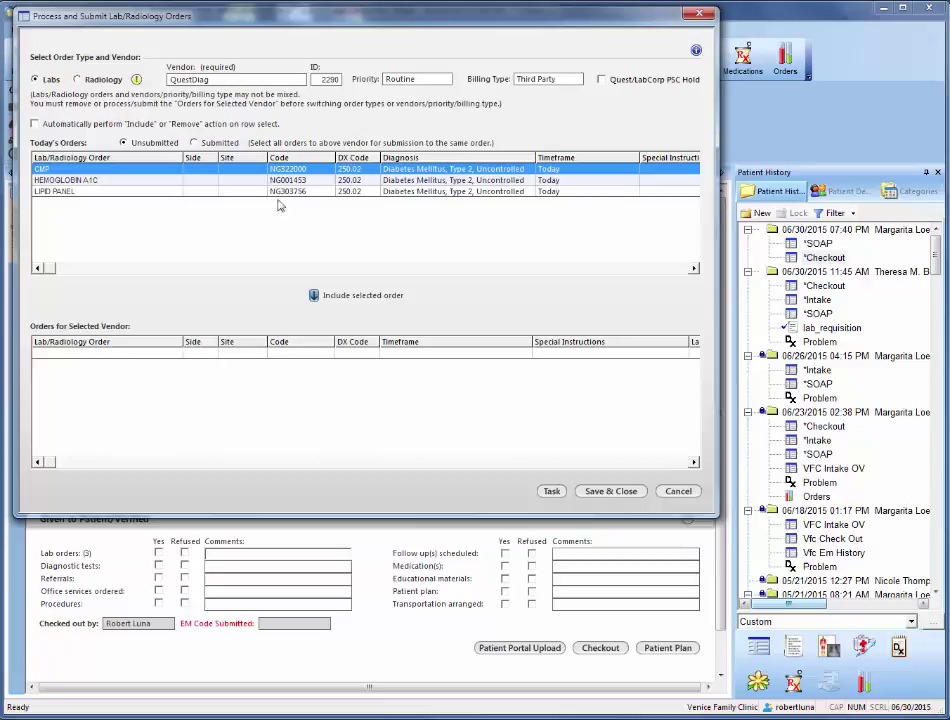
{"action": "left_click", "coordinate": [314, 296]}
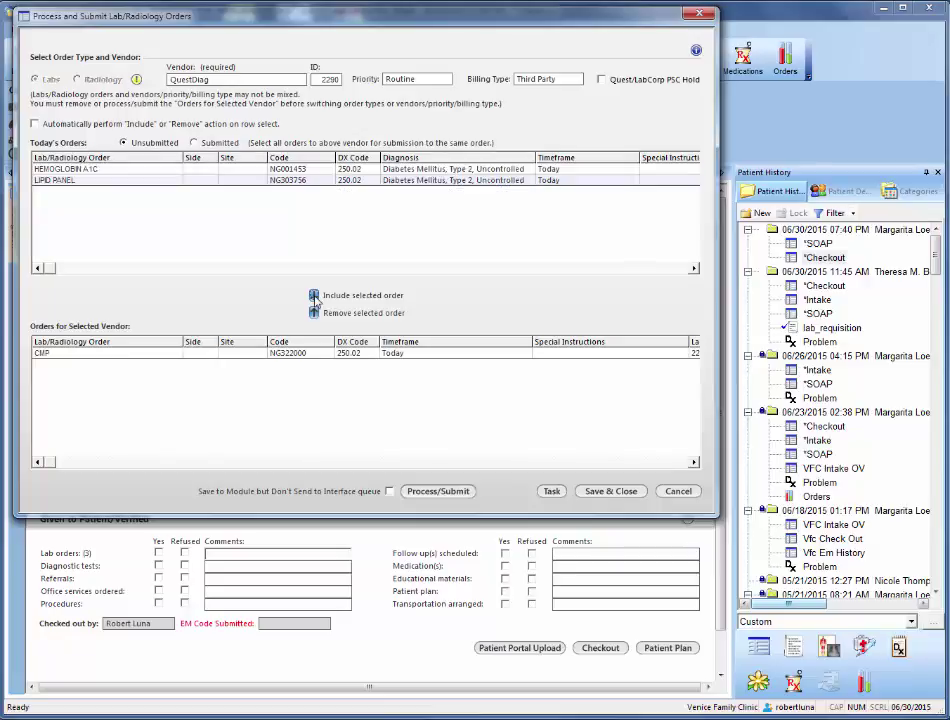
{"action": "left_click", "coordinate": [302, 172]}
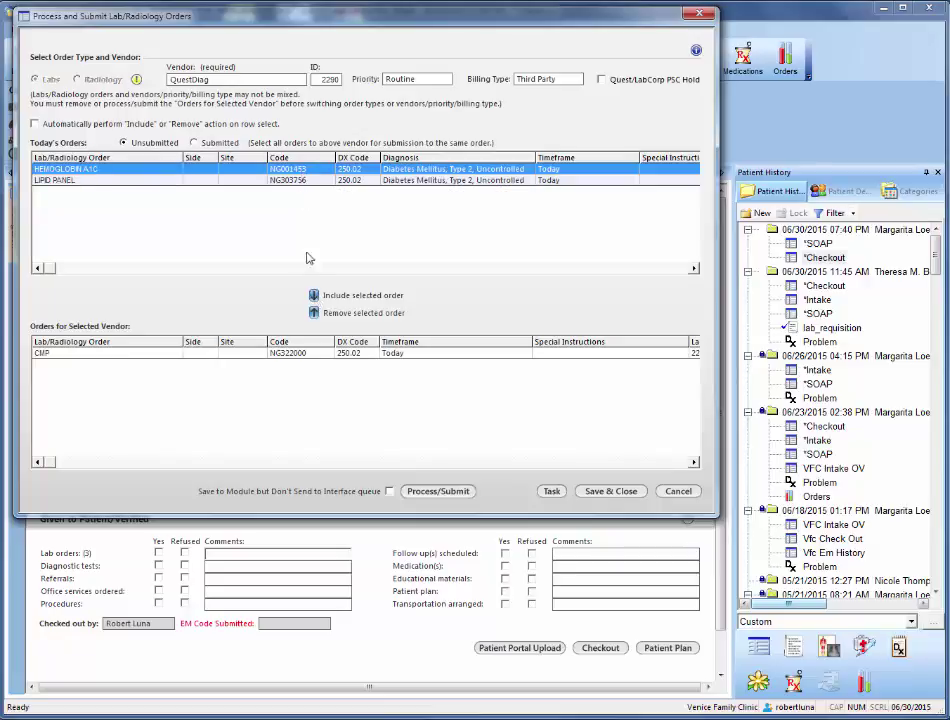
{"action": "left_click", "coordinate": [314, 299]}
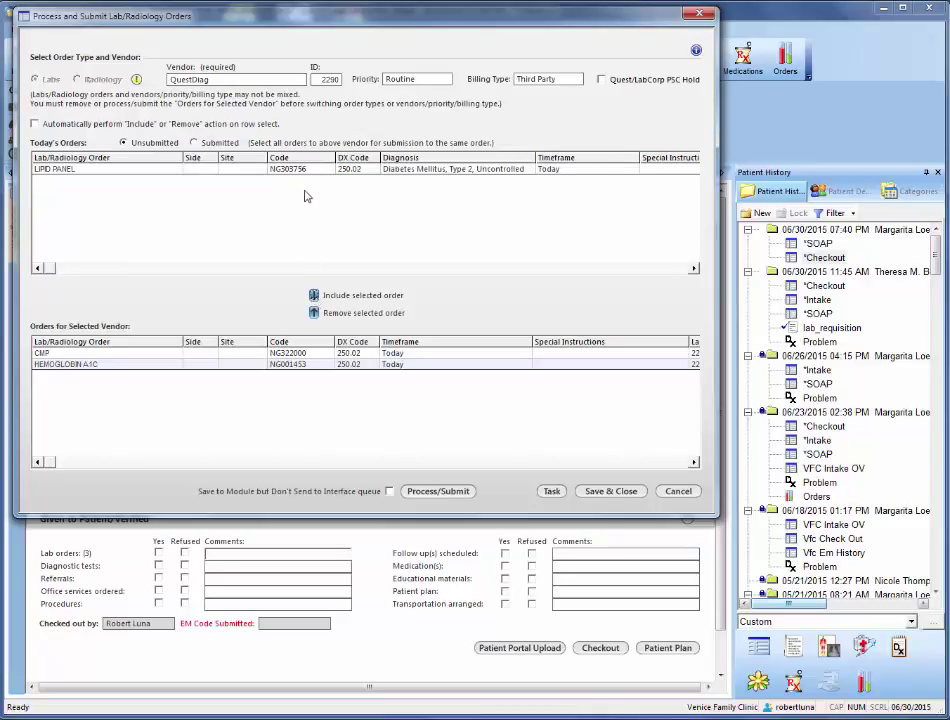
{"action": "left_click", "coordinate": [299, 170]}
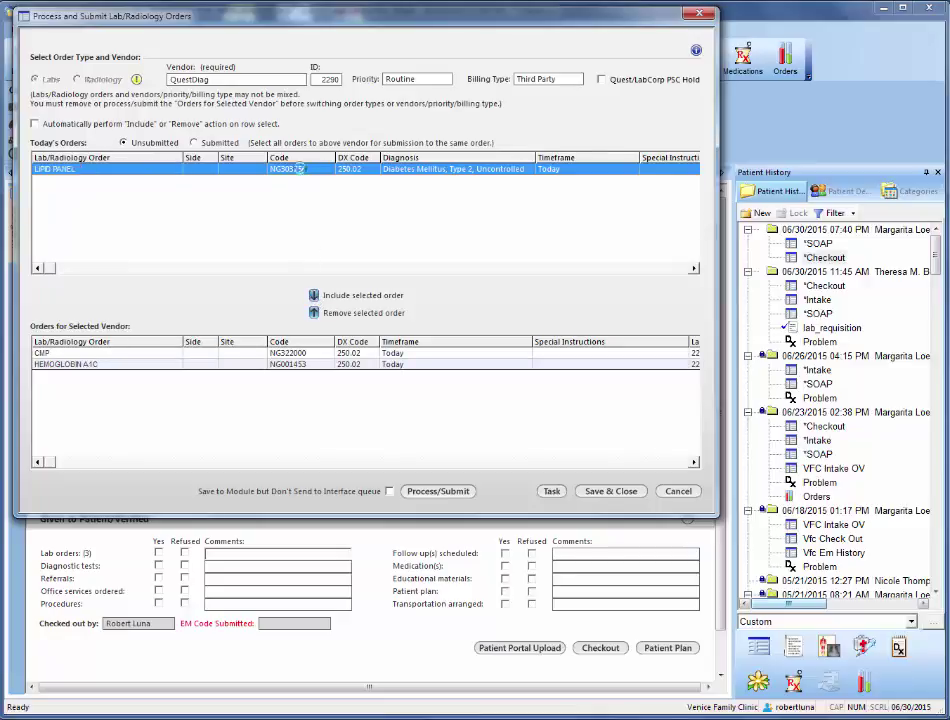
{"action": "left_click", "coordinate": [313, 296]}
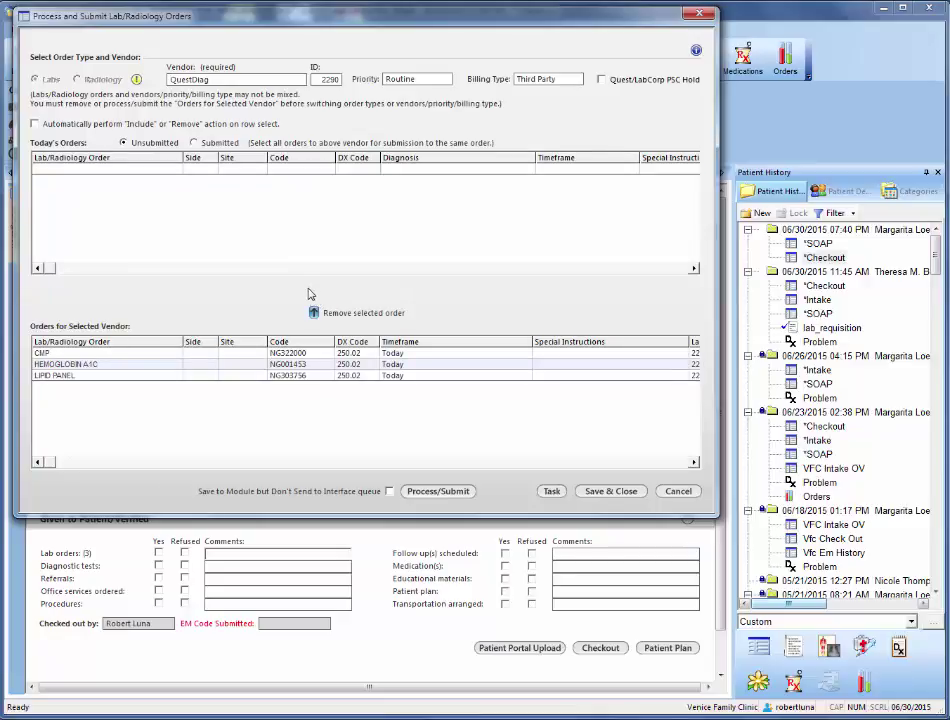
{"action": "left_click", "coordinate": [389, 491]}
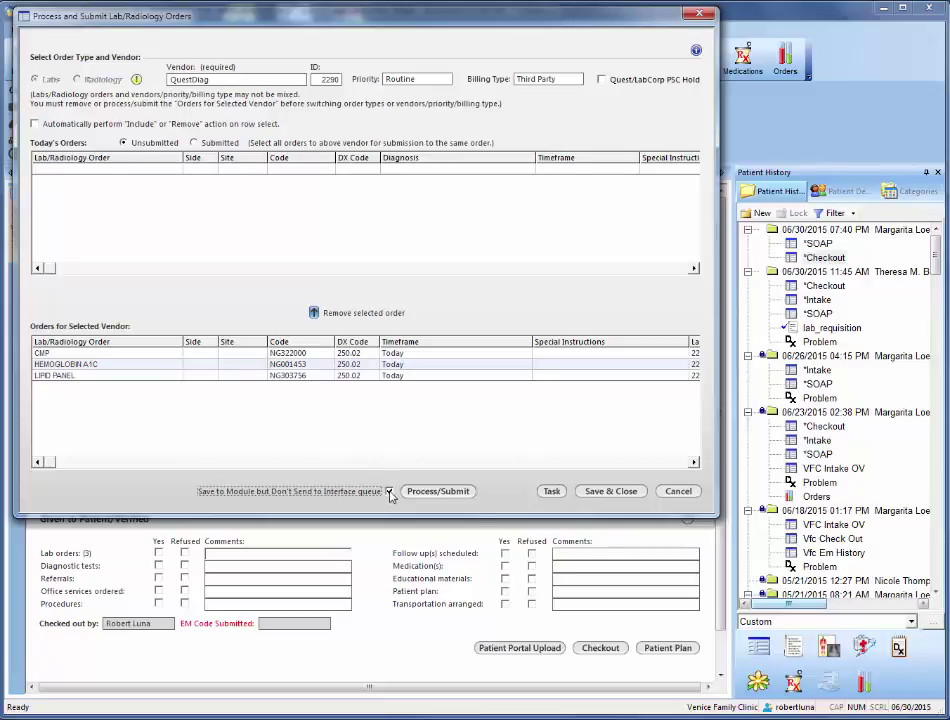
{"action": "left_click", "coordinate": [436, 492]}
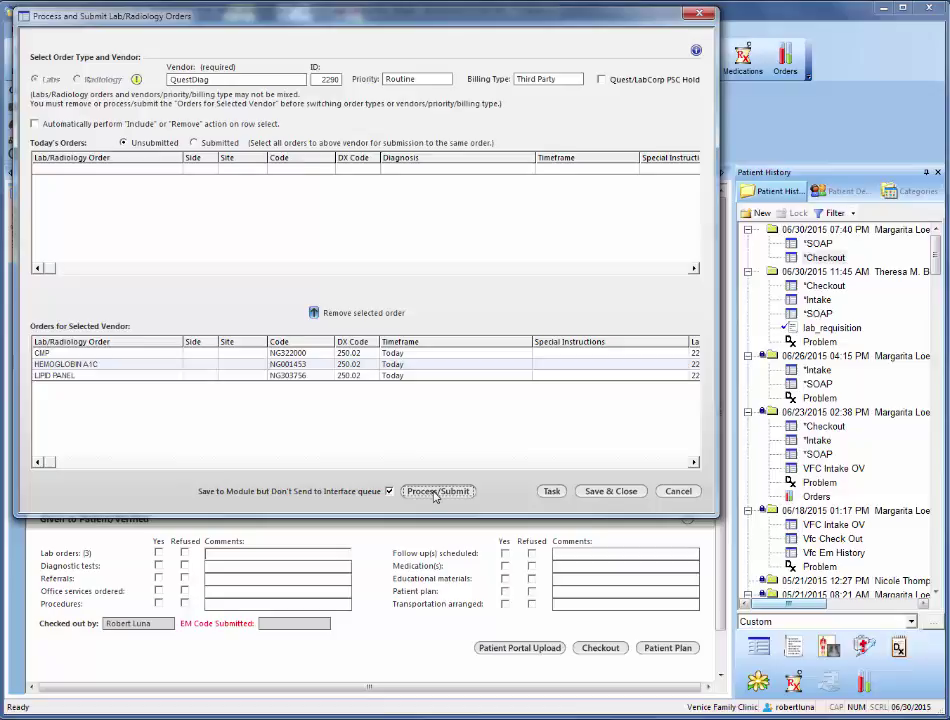
Save and close processing, then open the newest QuestDiag order from the Orders Summary
{"action": "left_click", "coordinate": [602, 493]}
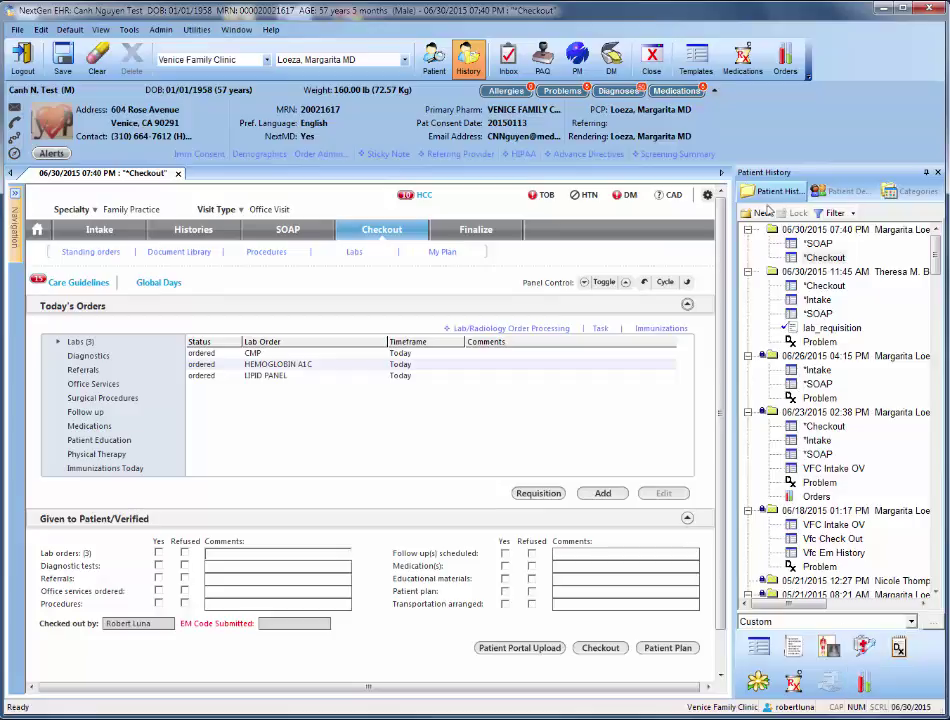
{"action": "left_click", "coordinate": [783, 62]}
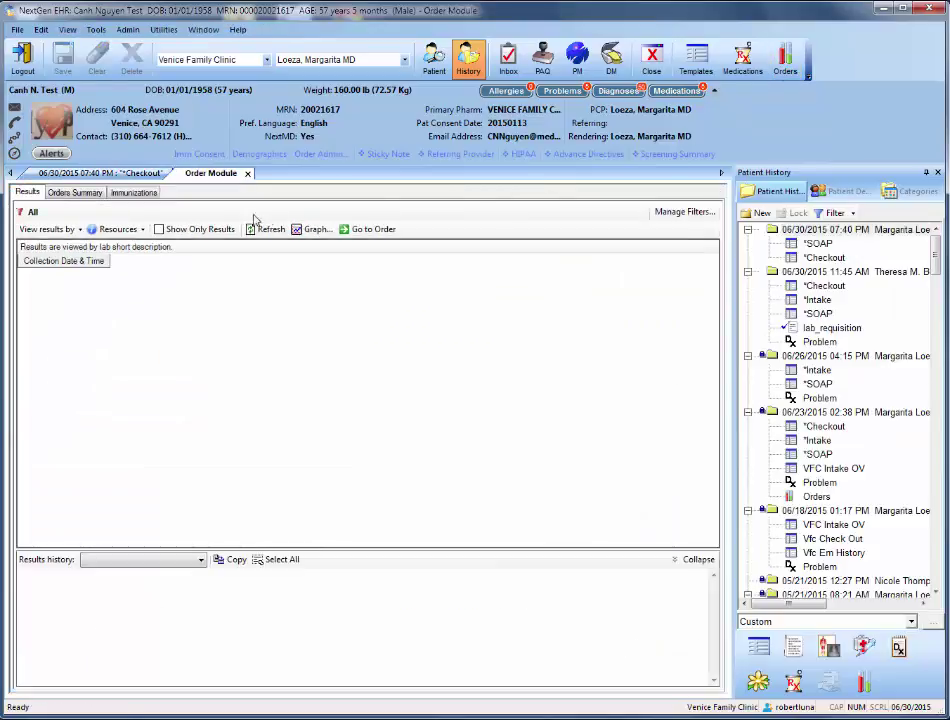
{"action": "left_click", "coordinate": [76, 193]}
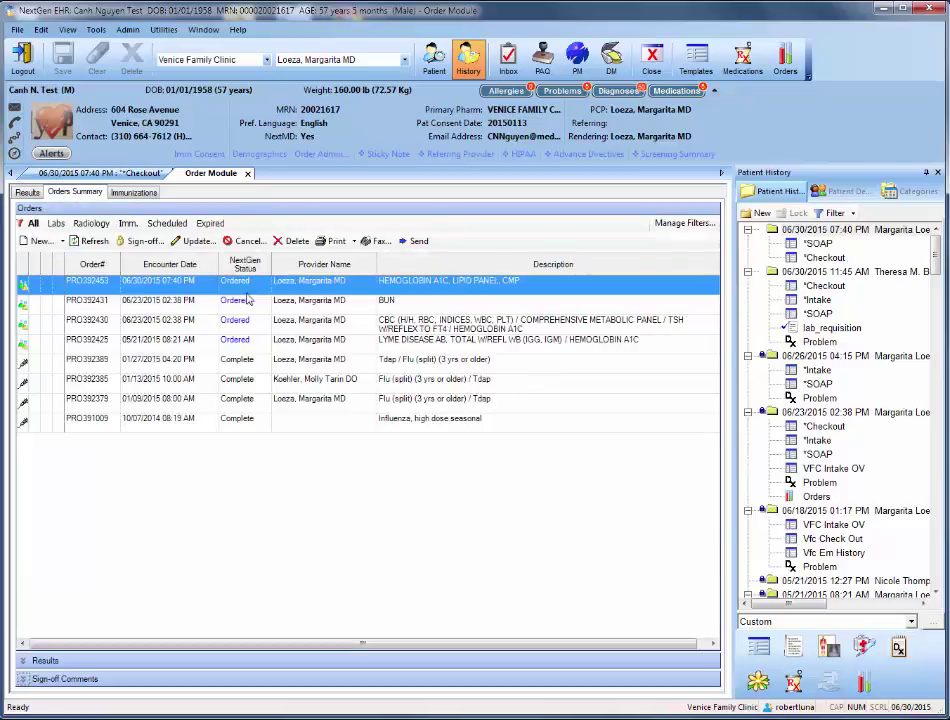
{"action": "double_click", "coordinate": [309, 288]}
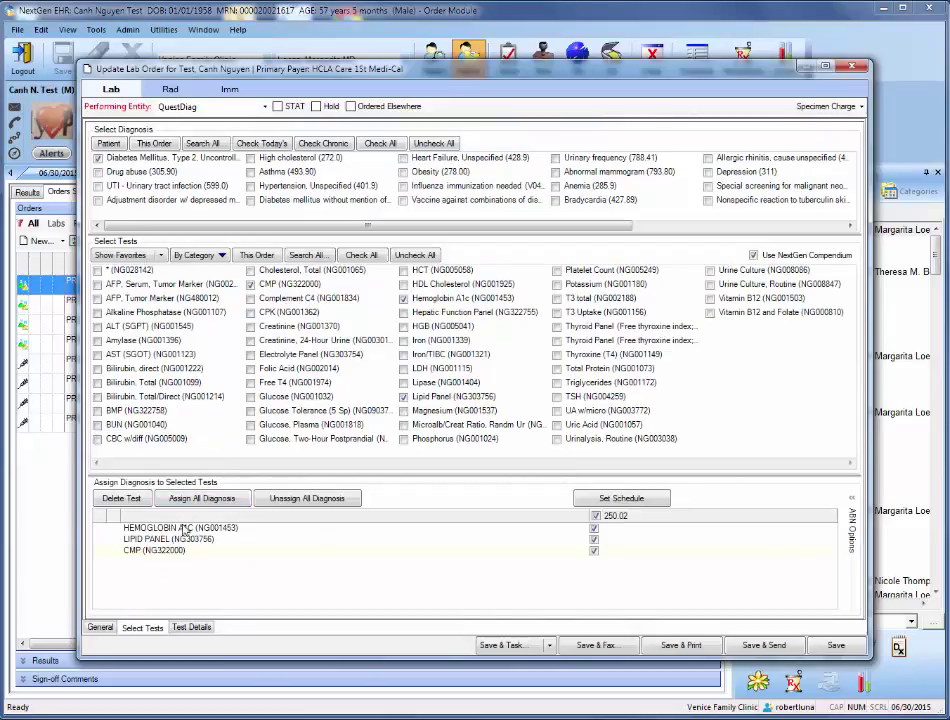
{"action": "left_click", "coordinate": [100, 627]}
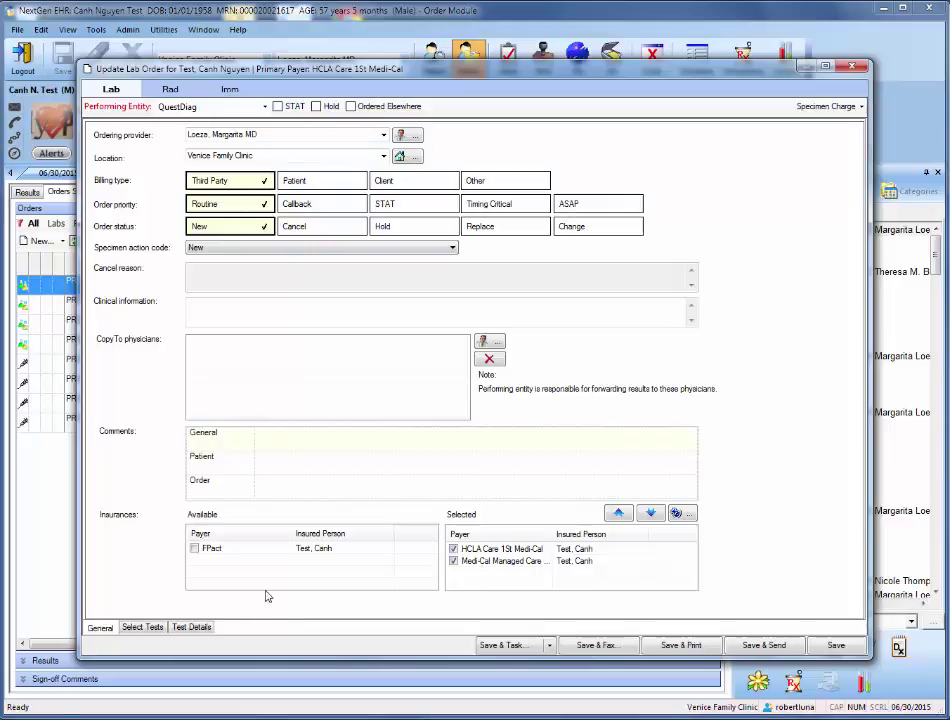
{"action": "left_click", "coordinate": [142, 627]}
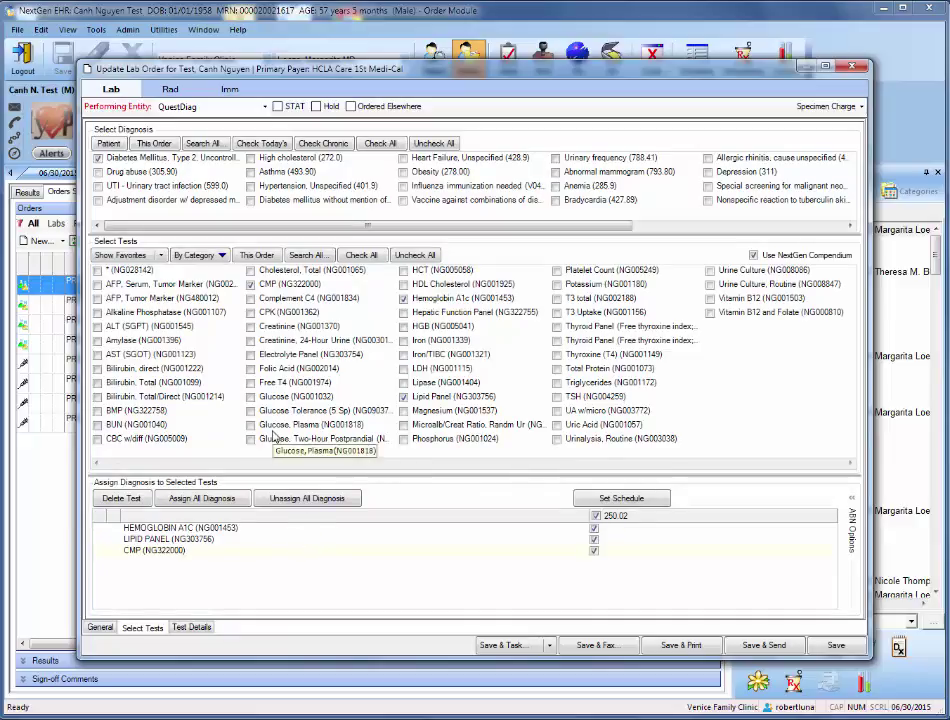
Turn on the 06/30/2015 07:44 PM collection date in the order's Test Details
{"action": "left_click", "coordinate": [193, 627]}
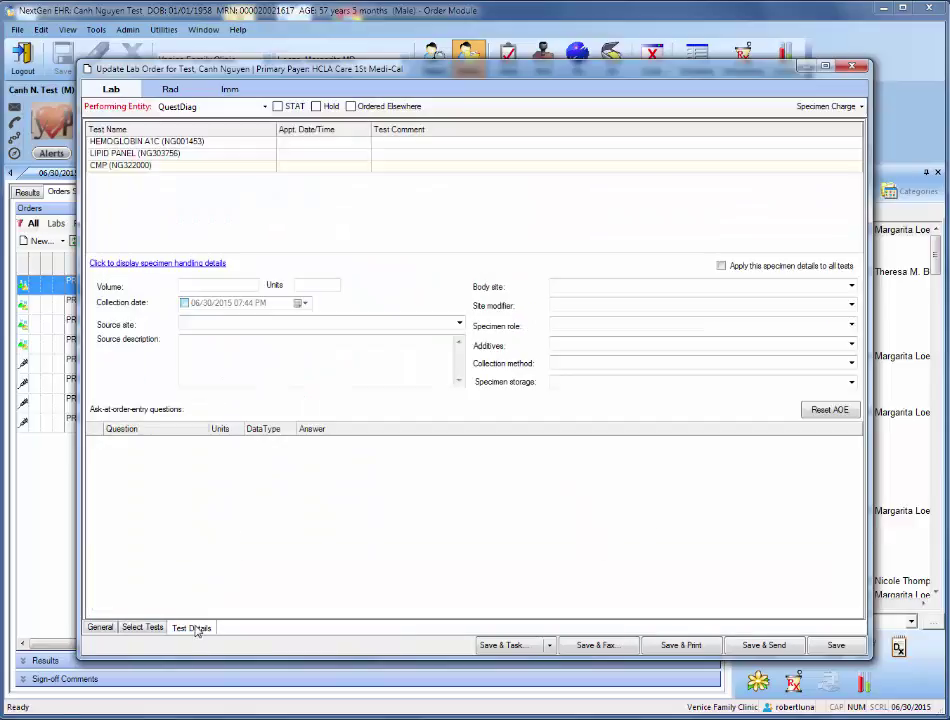
{"action": "left_click", "coordinate": [184, 303]}
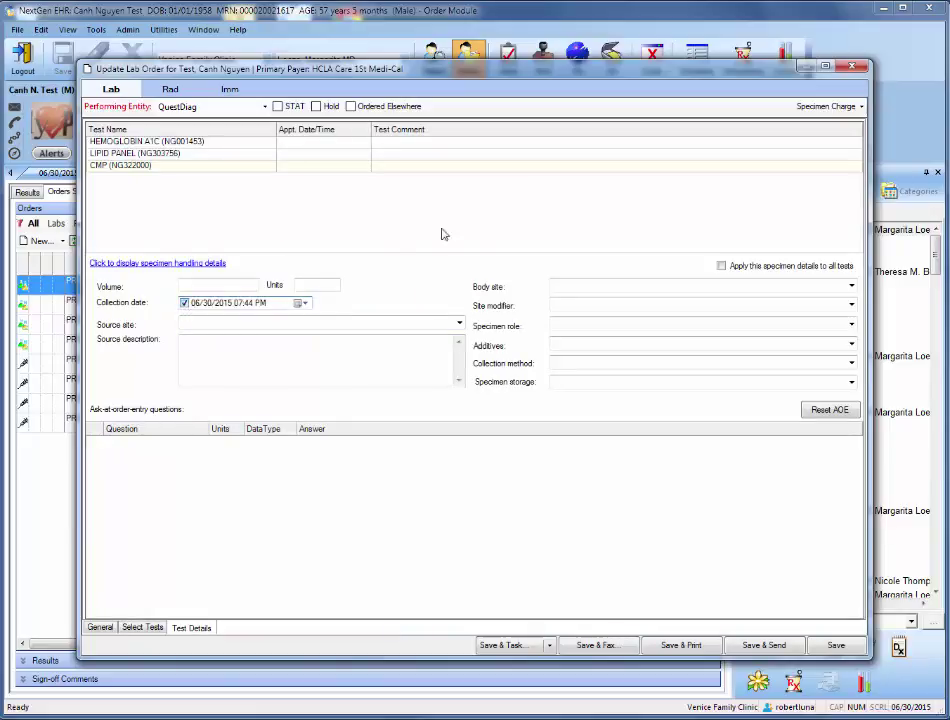
{"action": "left_click", "coordinate": [809, 110]}
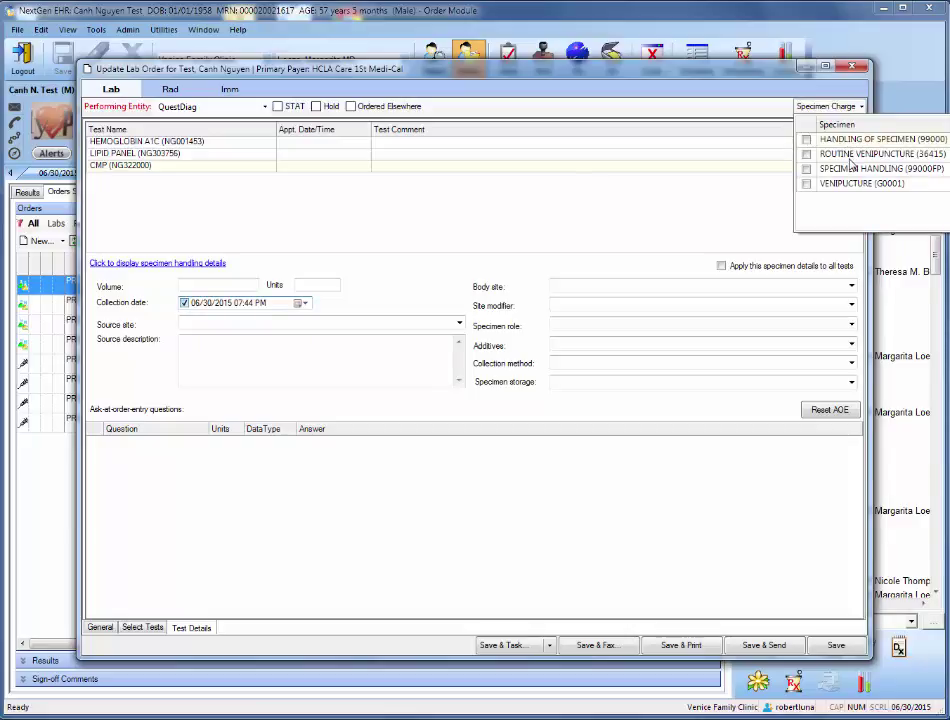
Check ROUTINE VENIPUNCTURE (36415) as the QuestDiag order's specimen charge
{"action": "left_click", "coordinate": [415, 75]}
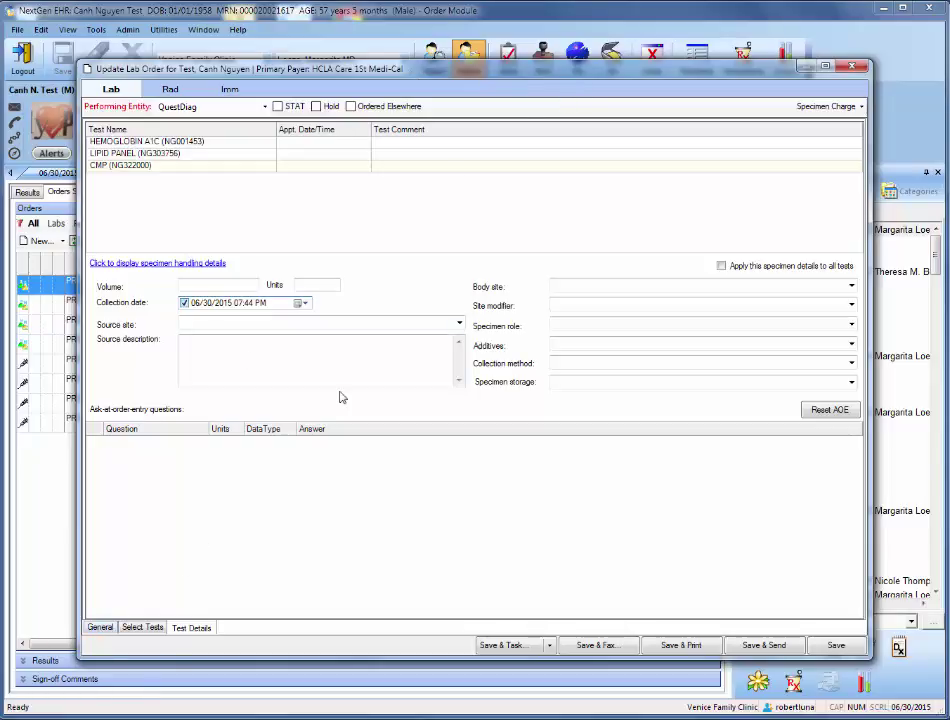
{"action": "left_click", "coordinate": [831, 106]}
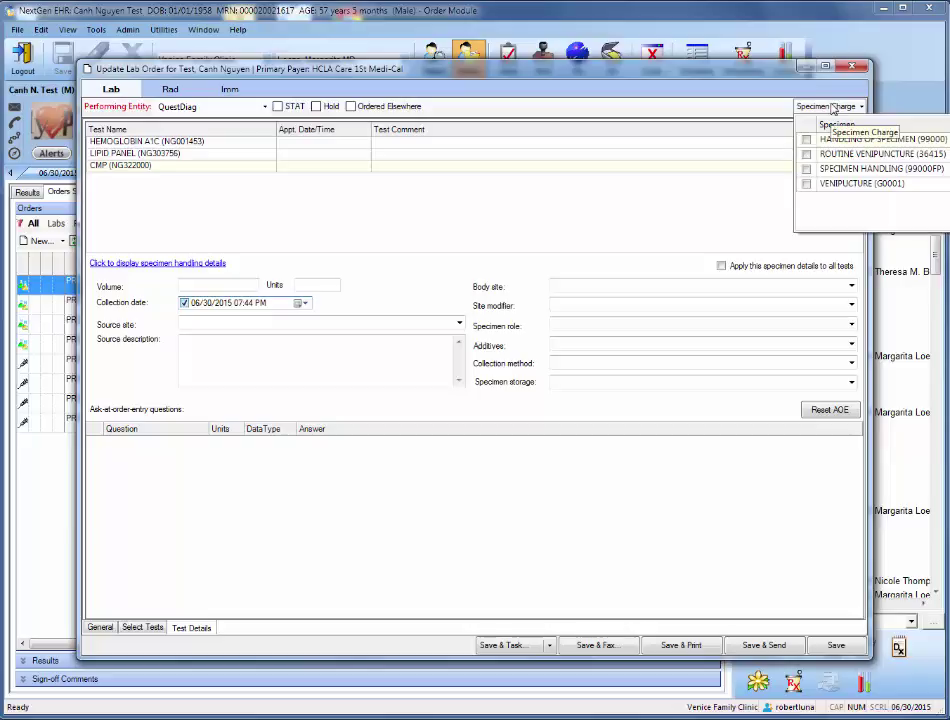
{"action": "left_click", "coordinate": [807, 156]}
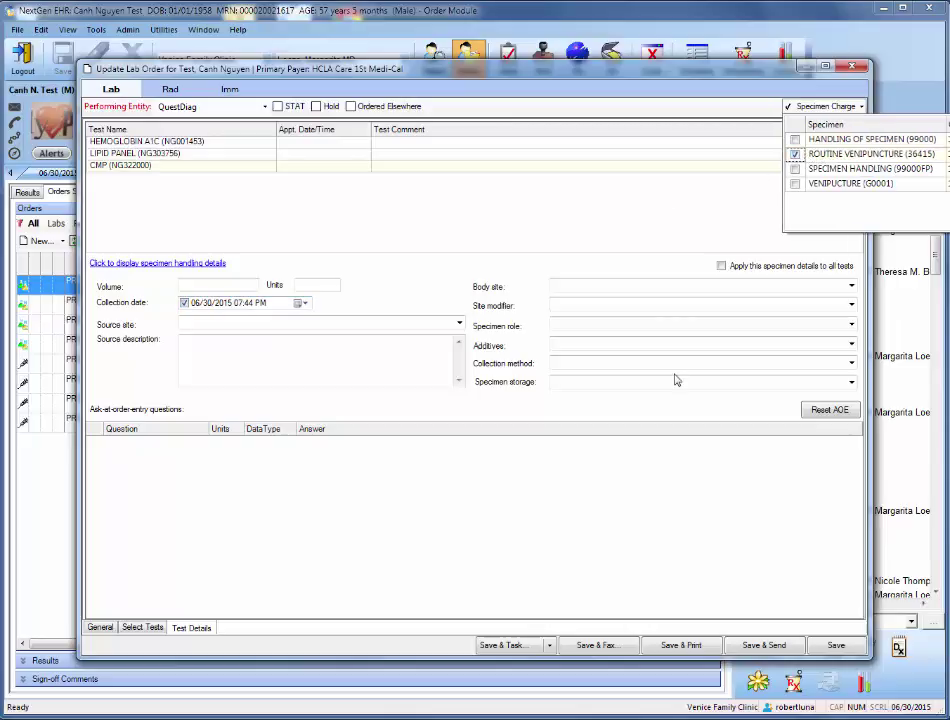
{"action": "left_click", "coordinate": [758, 647]}
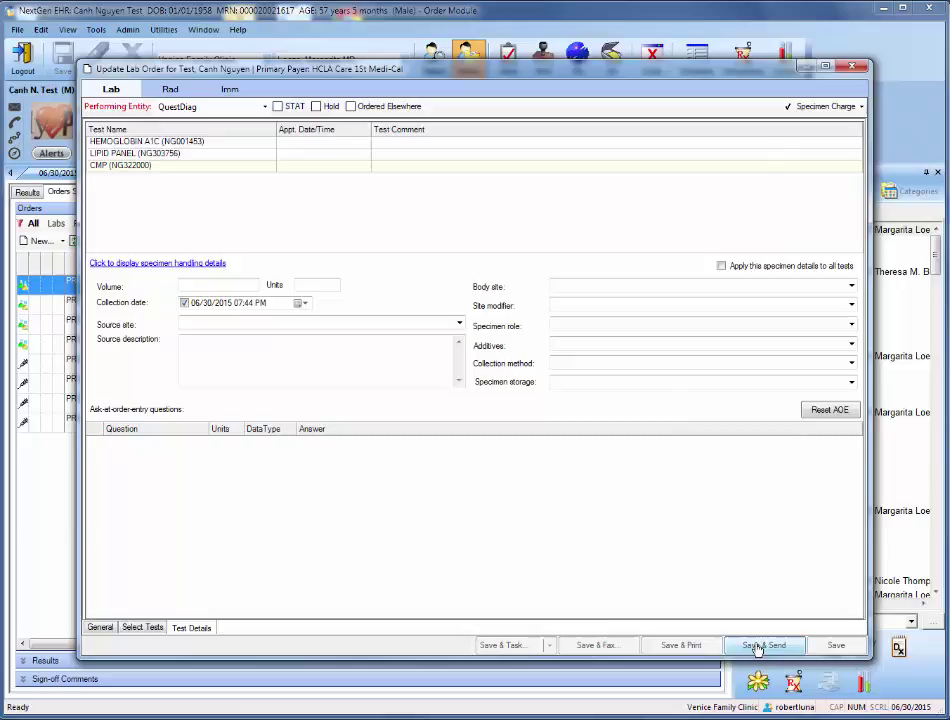